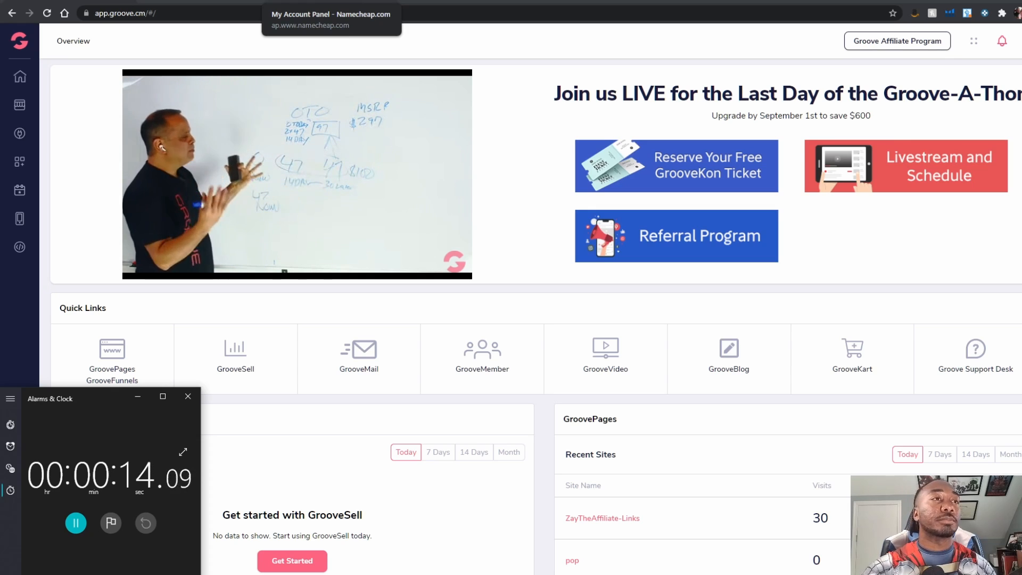
Open the management list for custom domains in the Groove account's domain settings.
left_click(330, 3)
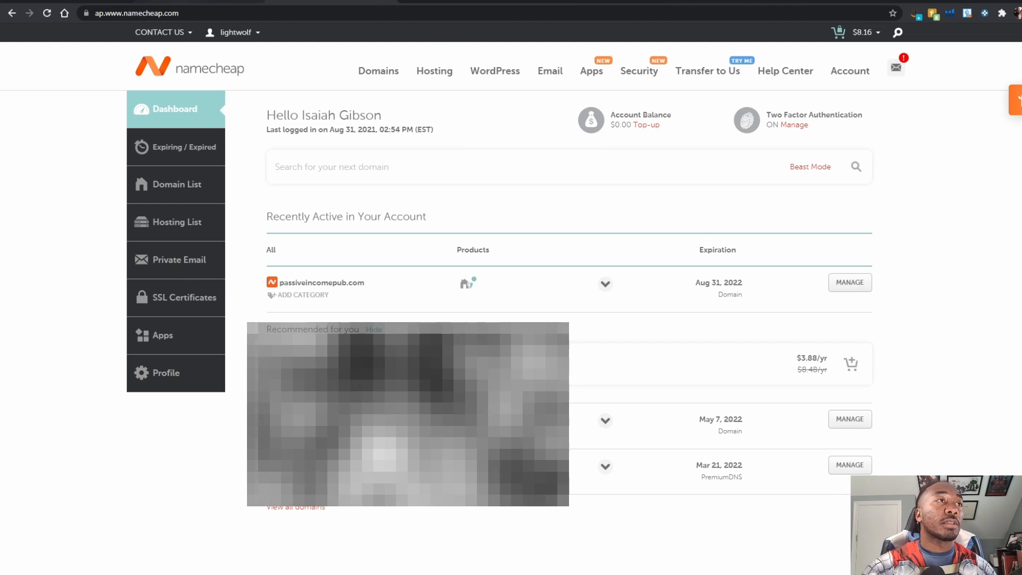
left_click(202, 3)
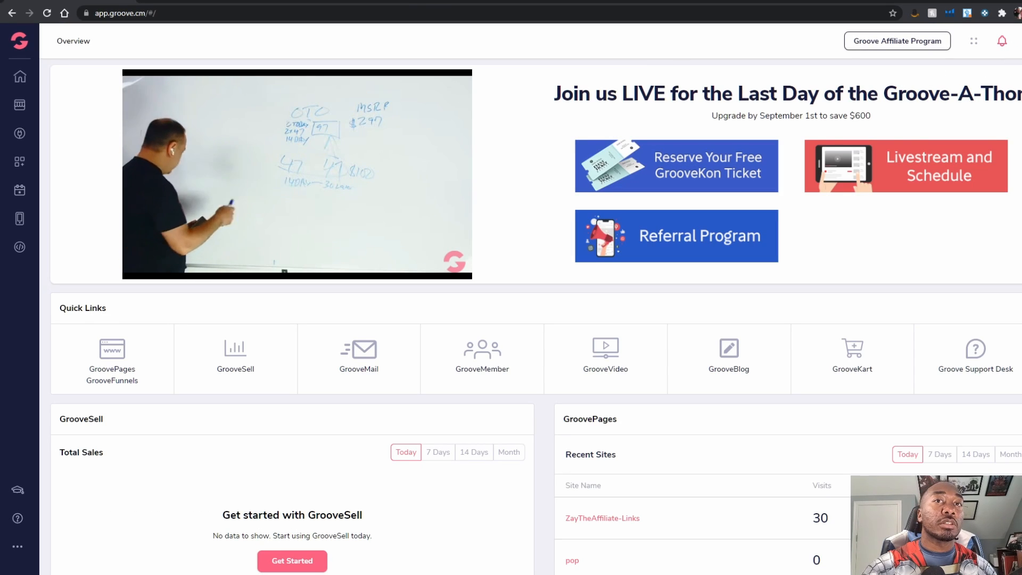
left_click(1019, 41)
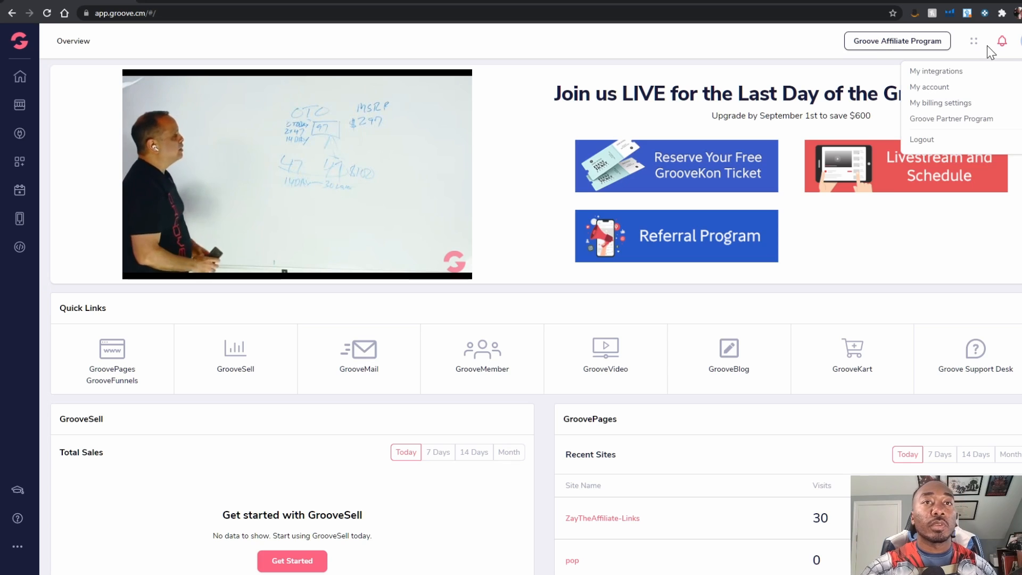
left_click(937, 88)
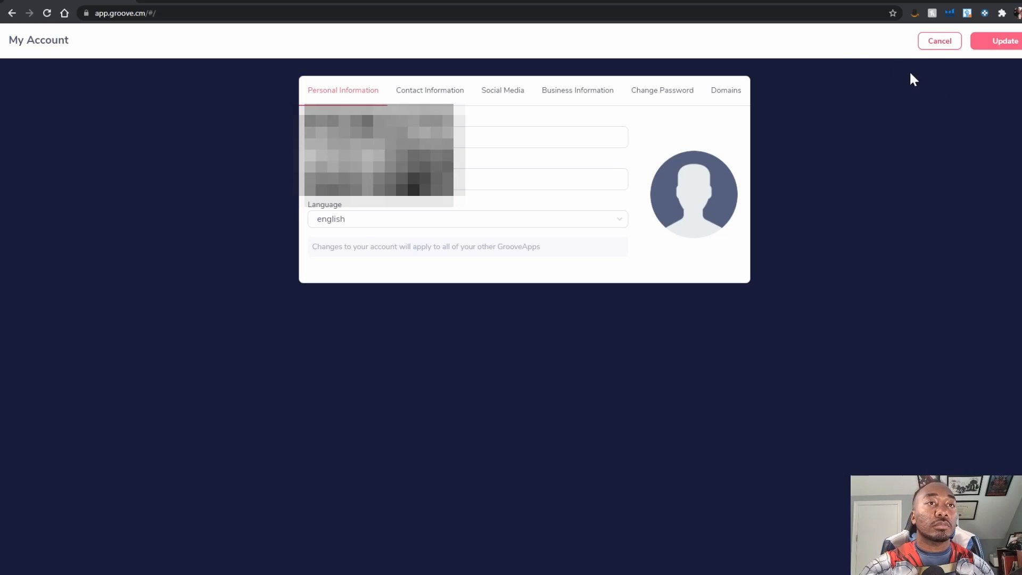
left_click(731, 95)
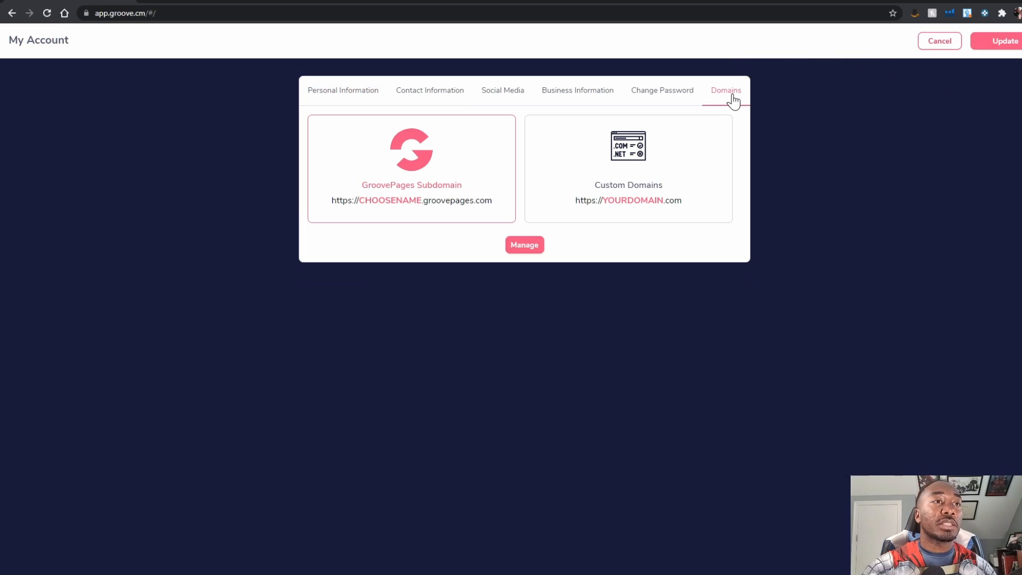
left_click(671, 175)
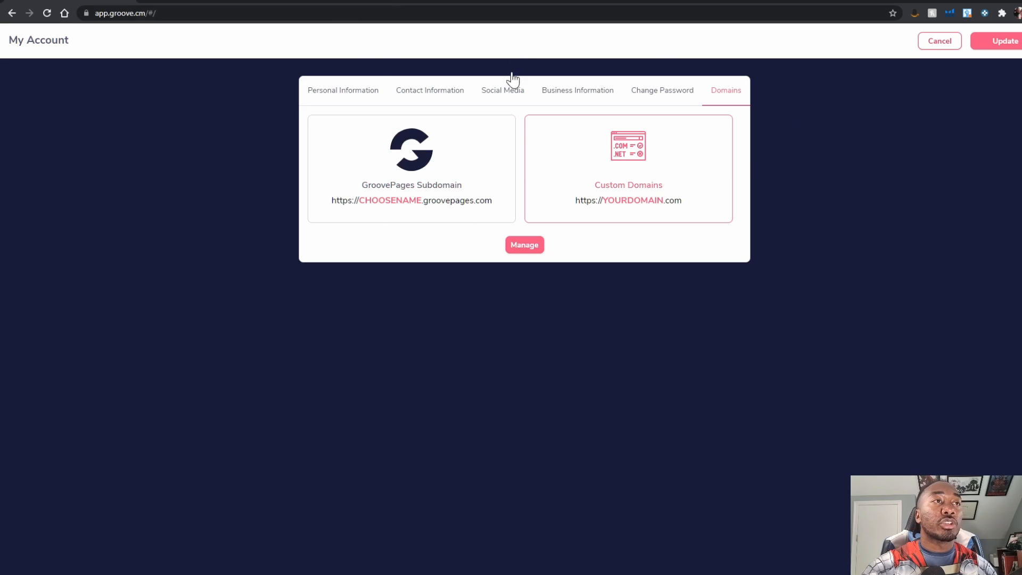
left_click(332, 1)
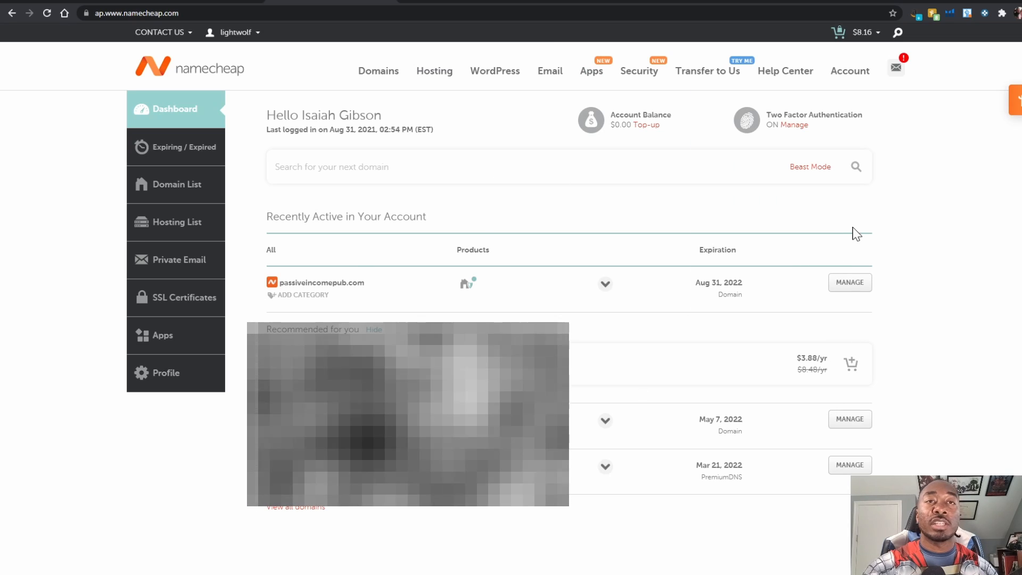
left_click(97, 1)
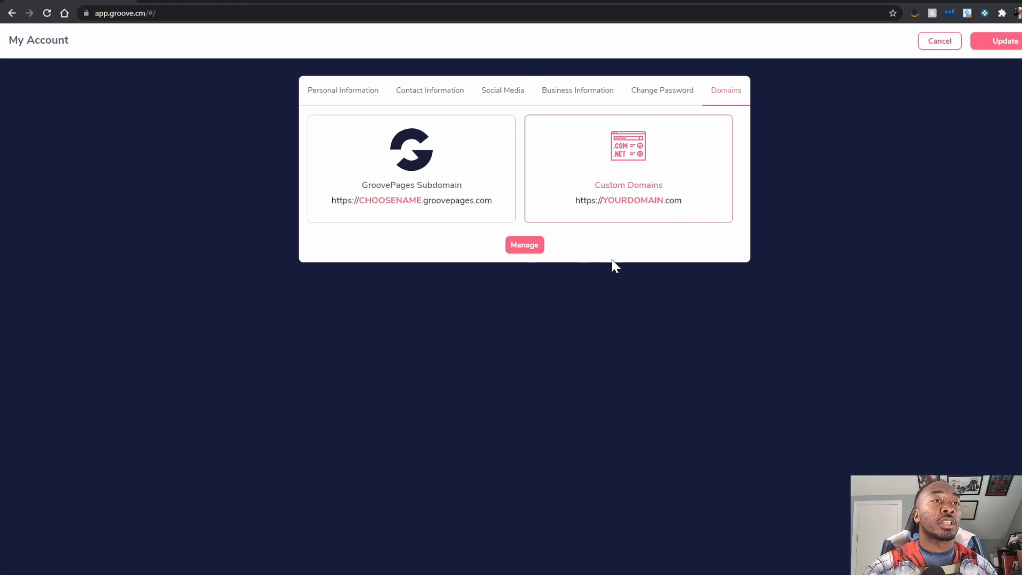
left_click(543, 244)
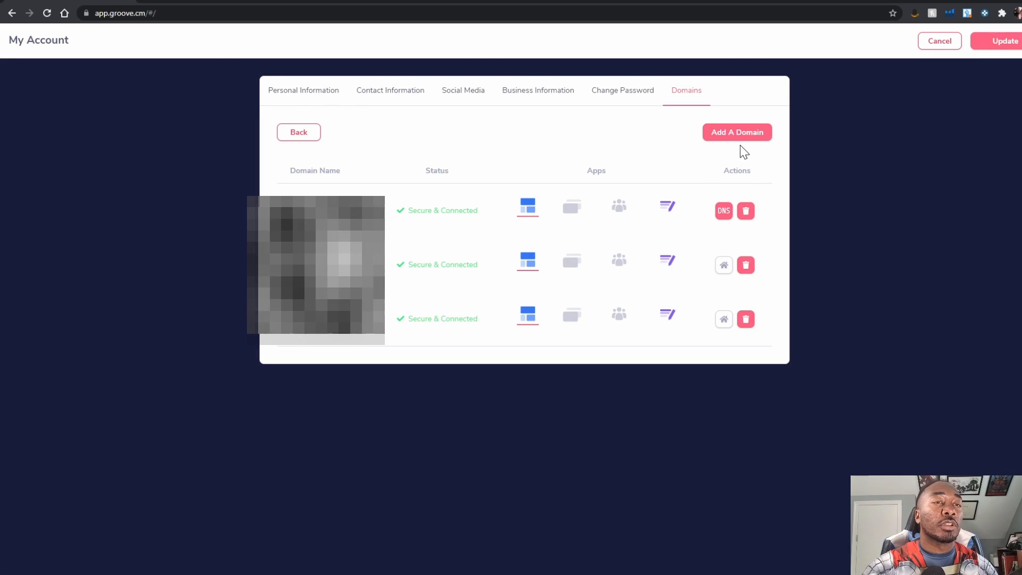
Add the domain passiveincomepub.com using the Full Domain/Subdomain Setup and proceed to its DNS records.
left_click(739, 140)
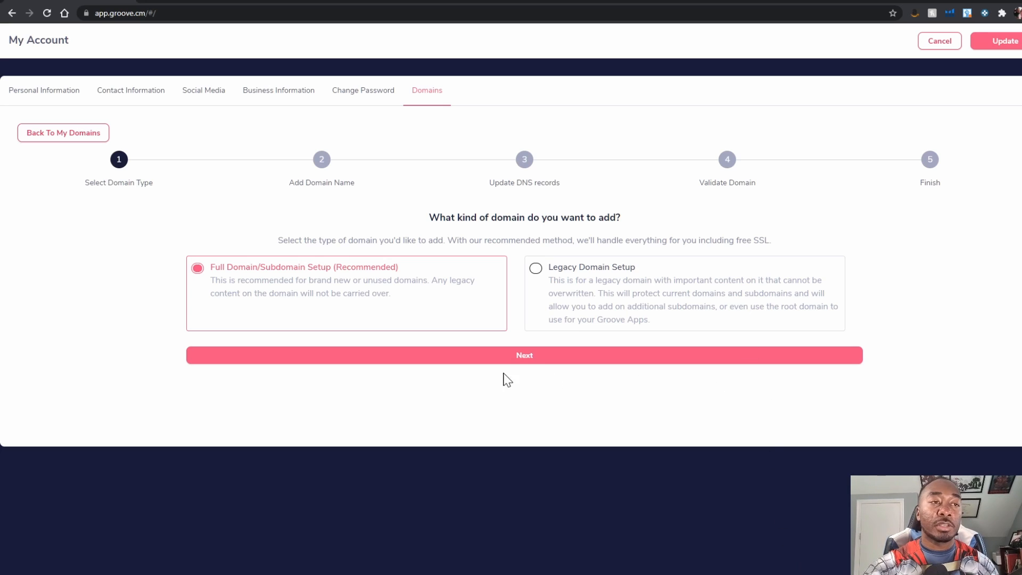
left_click(489, 361)
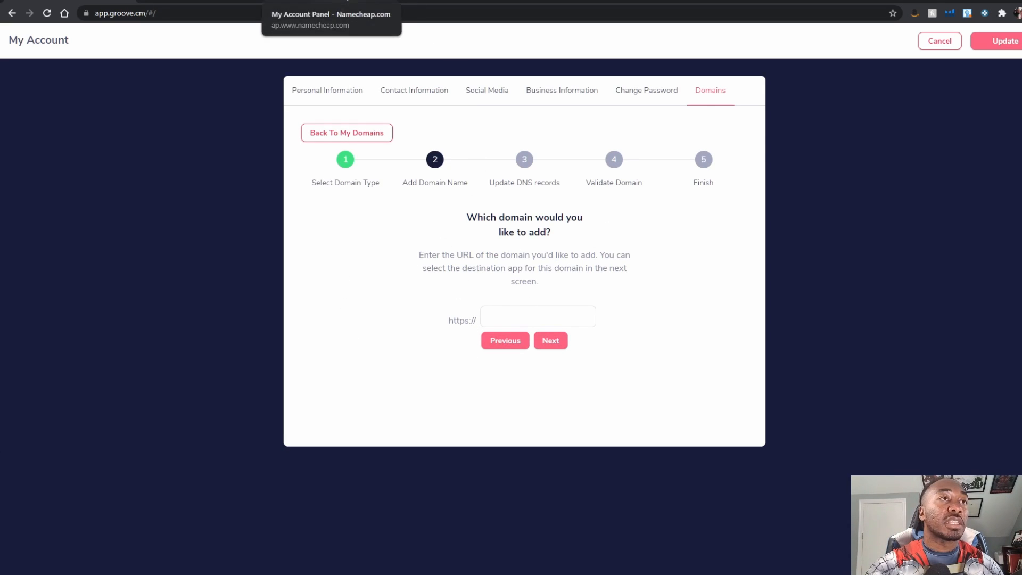
left_click(341, 1)
left_click(67, 1)
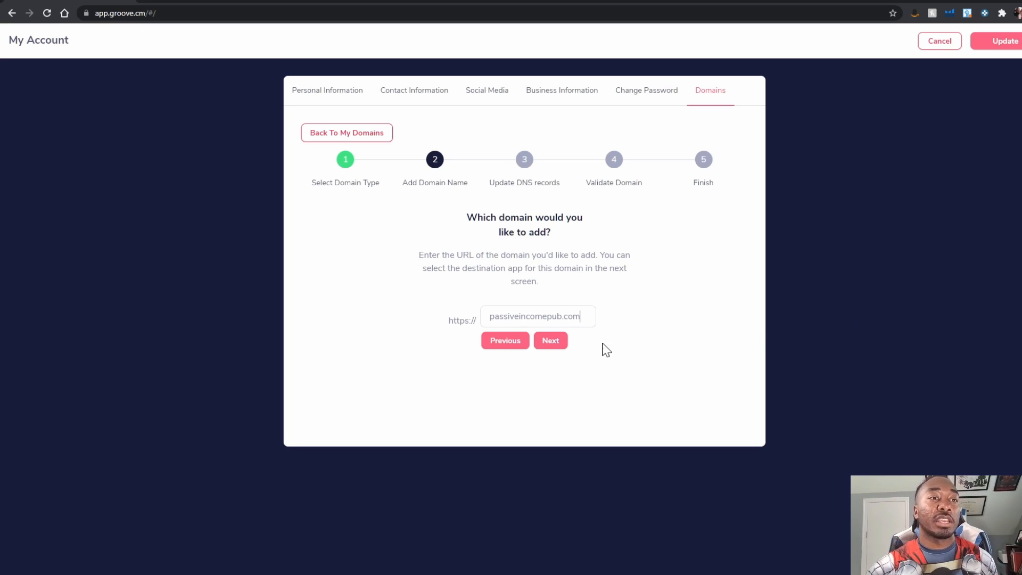
left_click(557, 343)
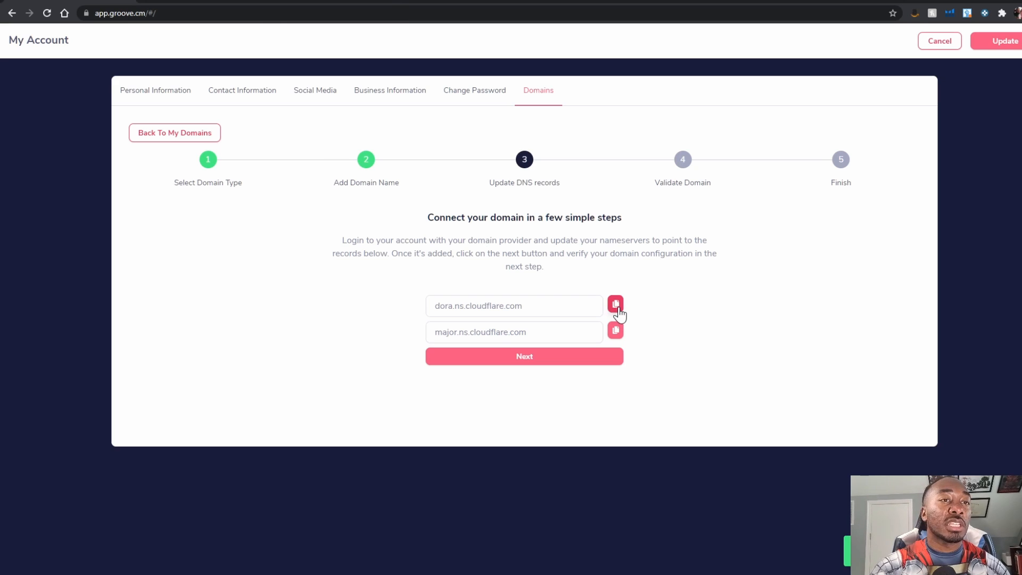
In Namecheap, set passiveincomepub.com's nameservers to Custom DNS with dora.ns.cloudflare.com as the first nameserver.
left_click(328, 2)
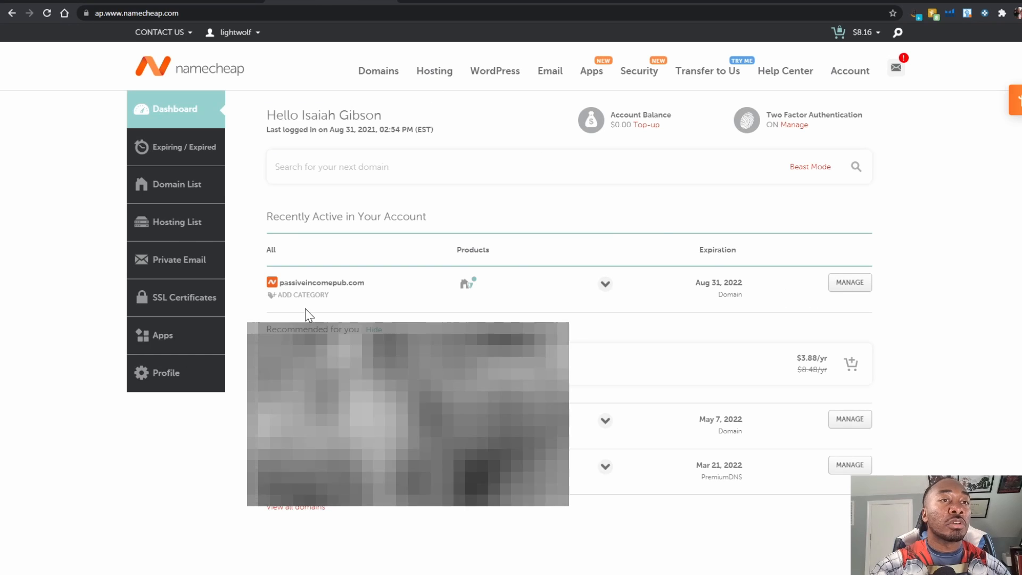
left_click(855, 285)
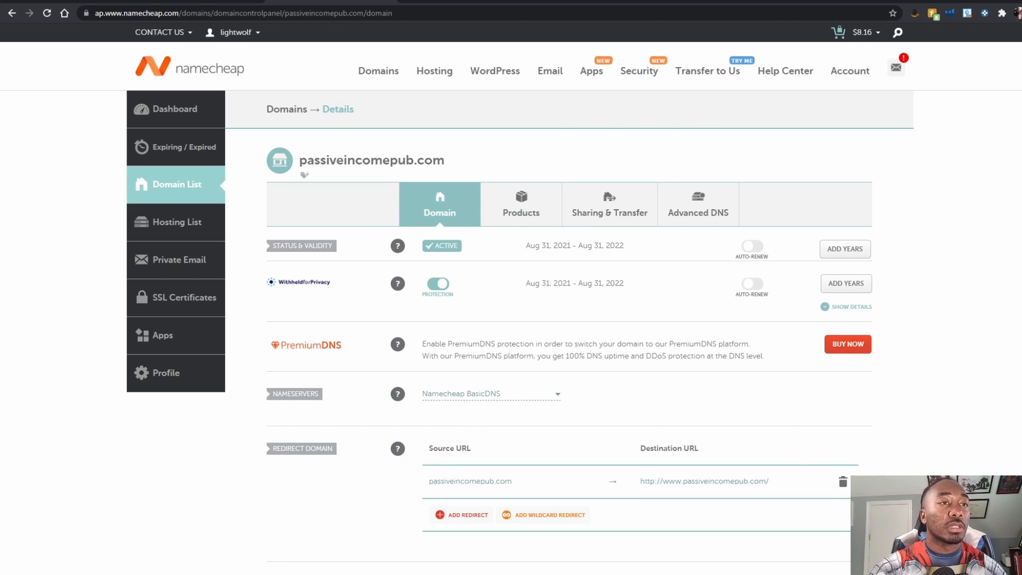
scroll(539, 301, "down", 1)
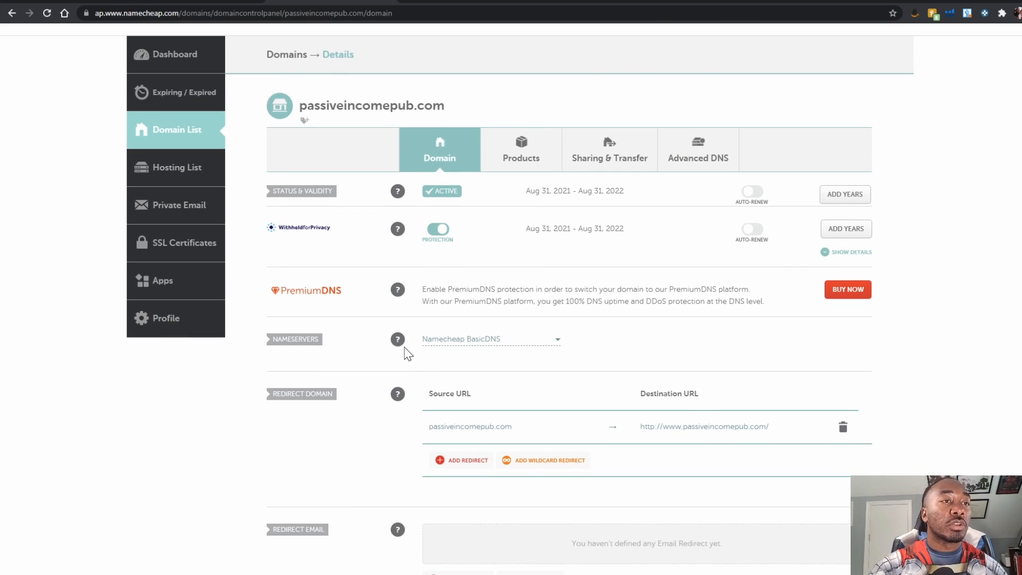
left_click(554, 340)
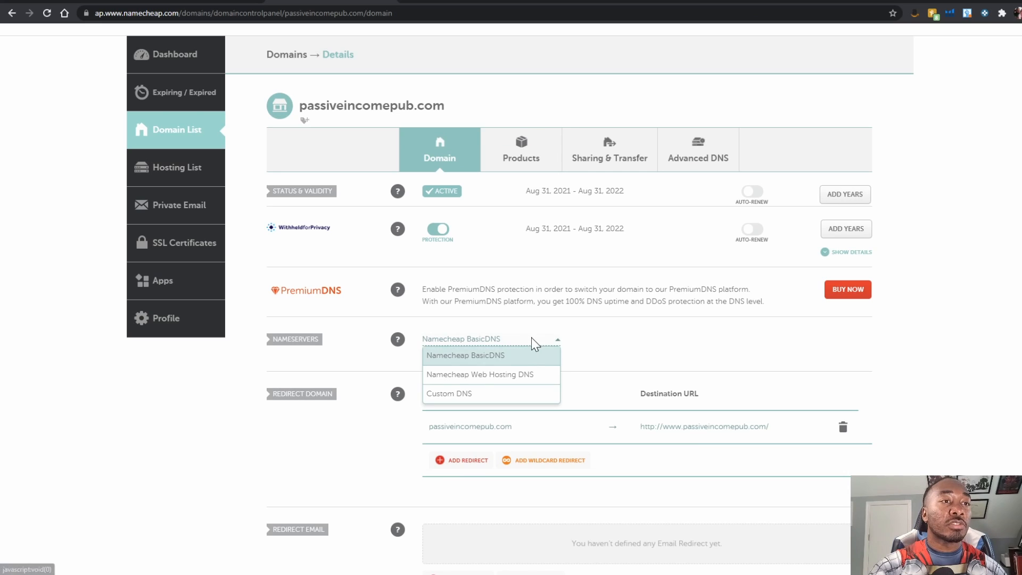
left_click(472, 397)
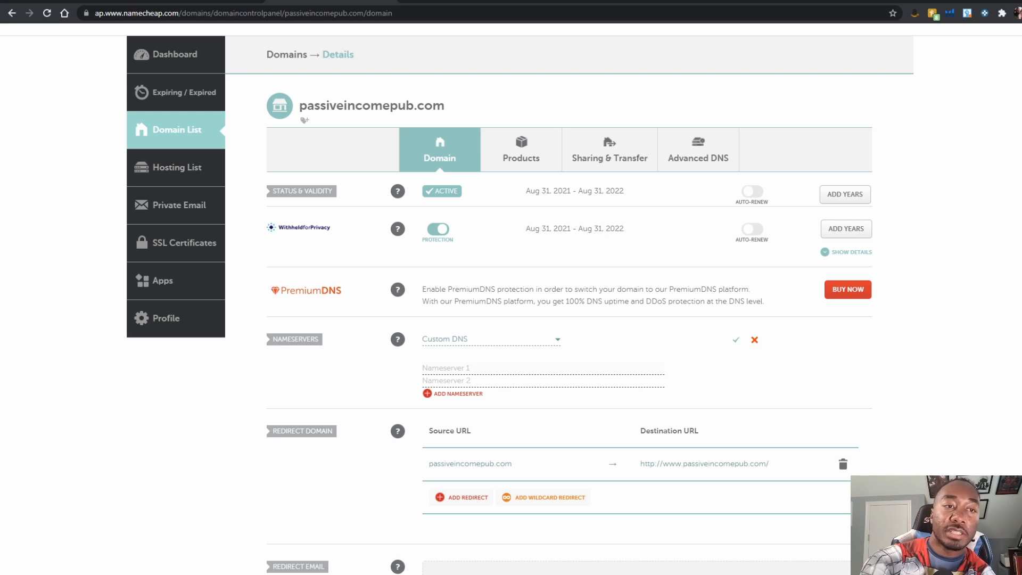
key("ctrl+v")
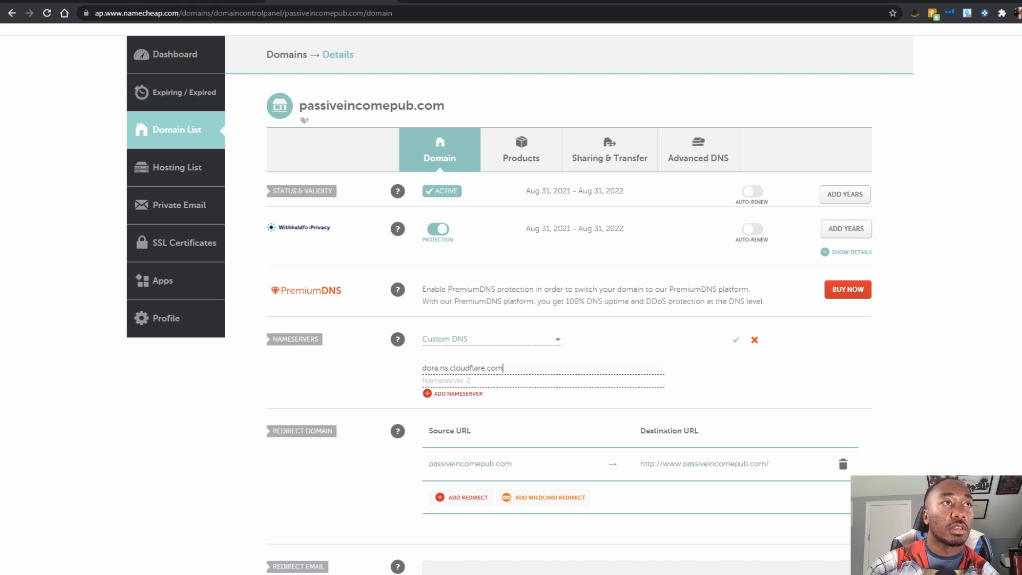
Copy major.ns.cloudflare.com from Groove into Namecheap as the second nameserver and save the nameserver settings.
key("ctrl+shift+Tab")
key("ctrl+shift+Tab")
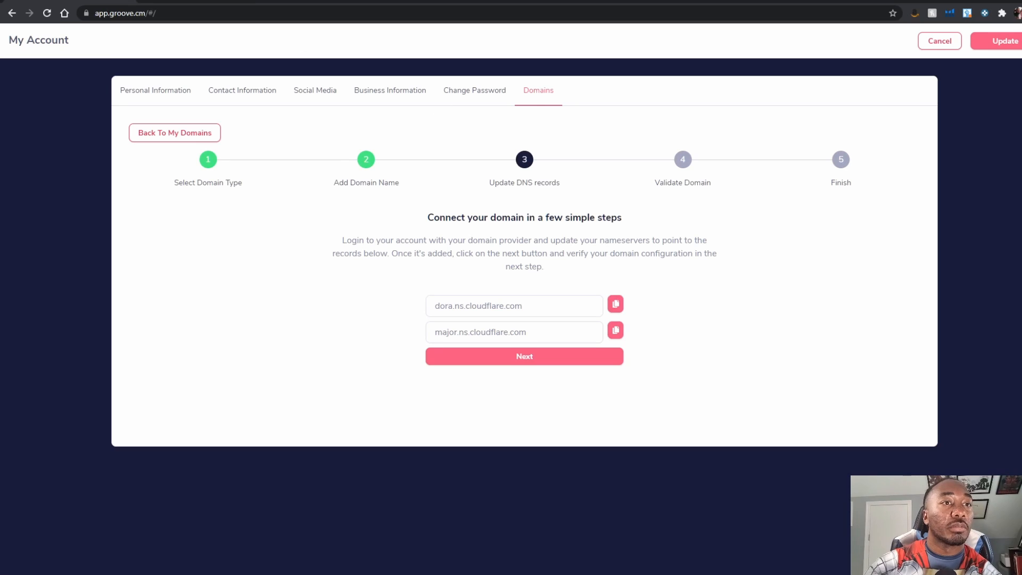
left_click(616, 330)
key("ctrl+Tab")
key("ctrl+Tab")
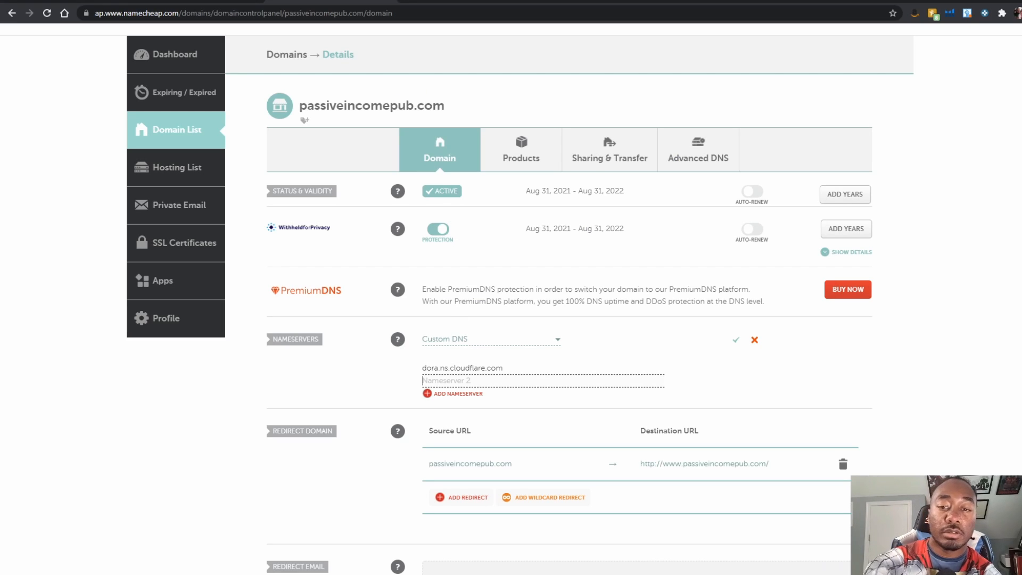
key("ctrl+v")
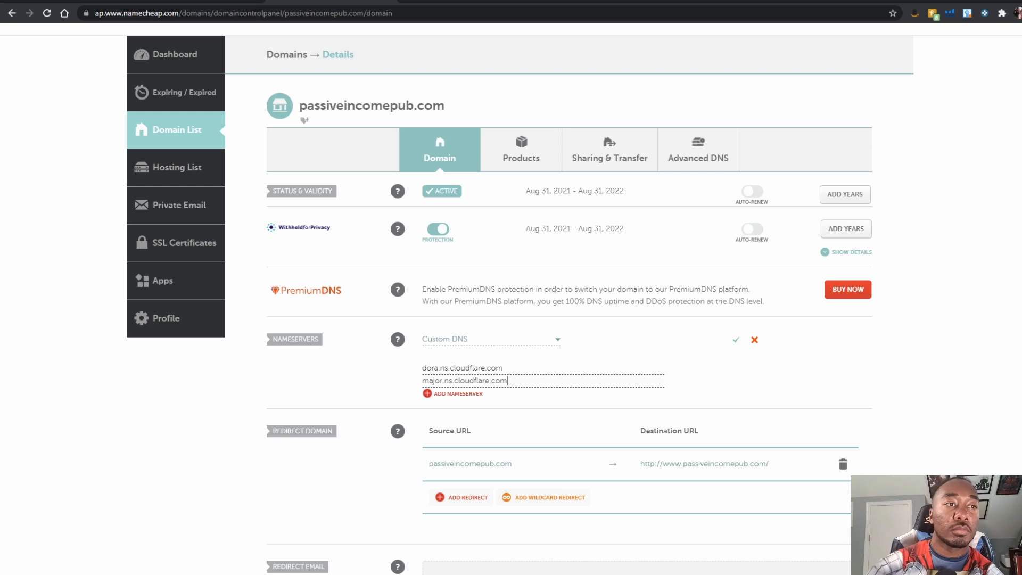
left_click(736, 340)
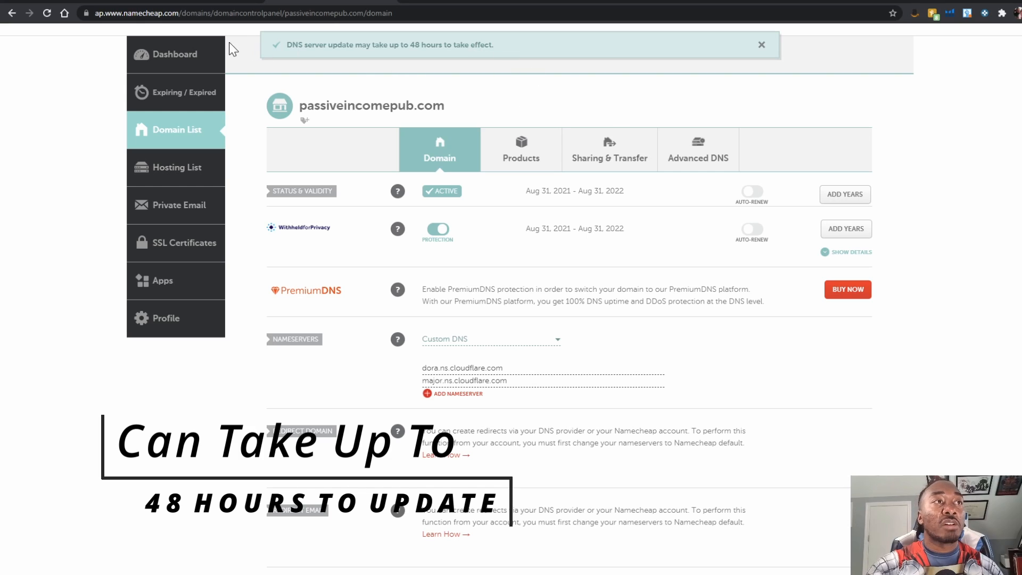
Back in Groove, validate the new domain's DNS records and complete the domain setup process.
left_click(183, 3)
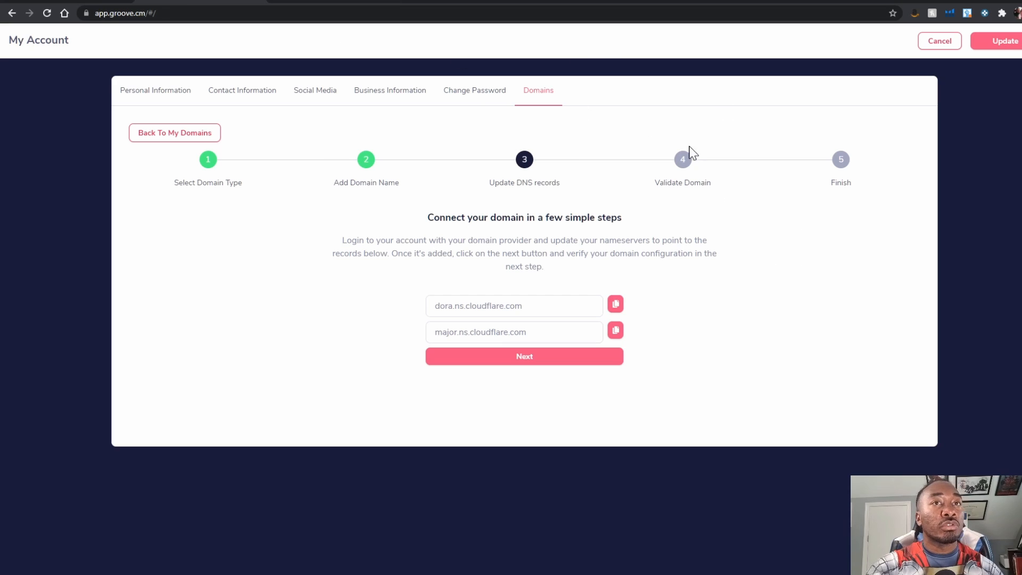
left_click(548, 364)
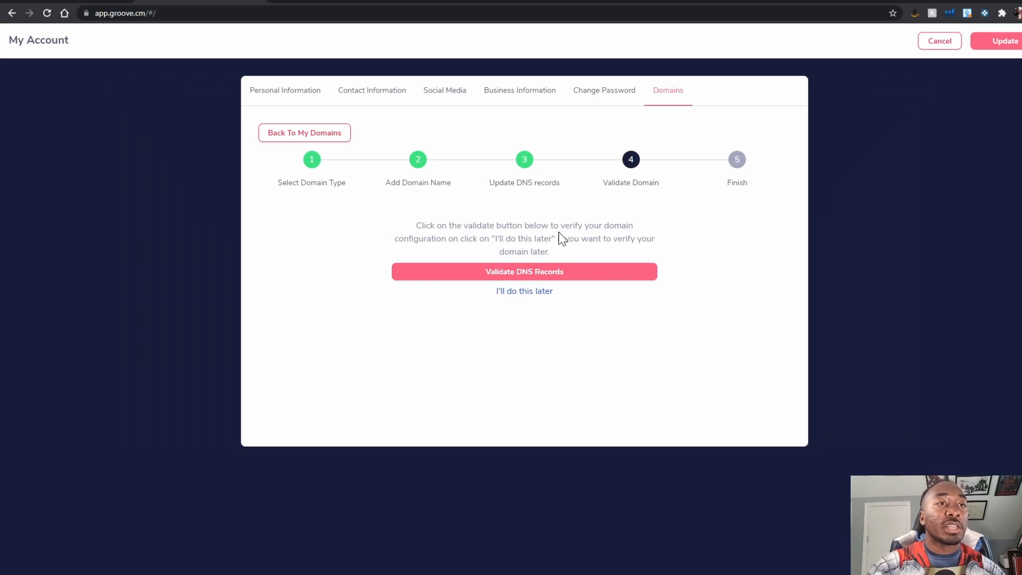
left_click(606, 279)
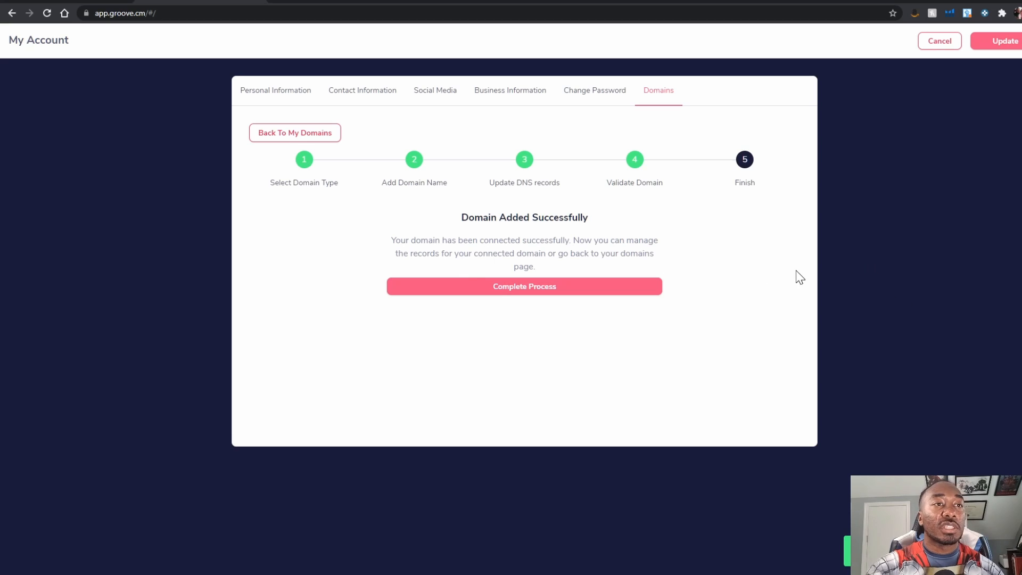
left_click(558, 291)
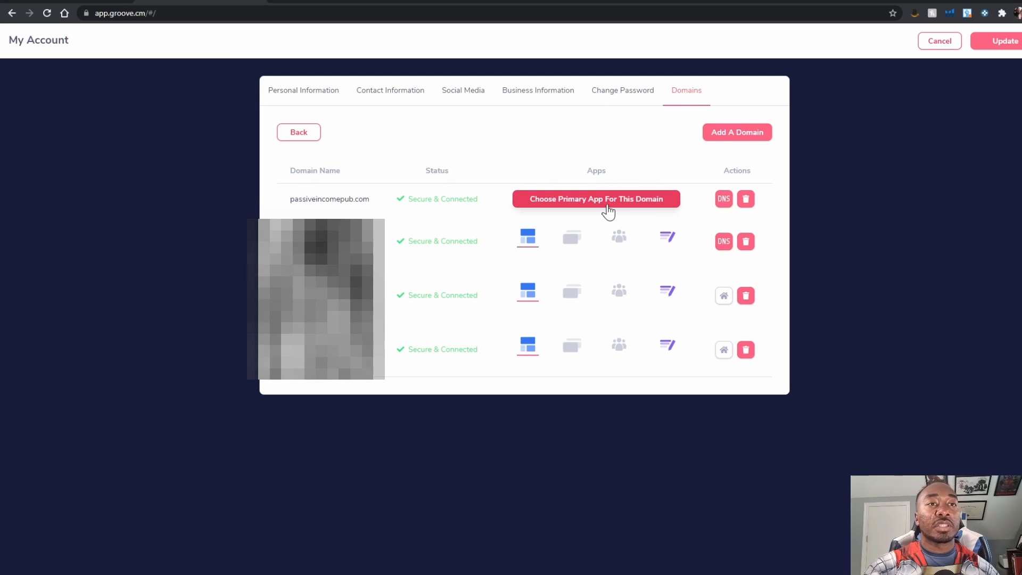
Set GroovePages as the primary app for passiveincomepub.com.
left_click(643, 206)
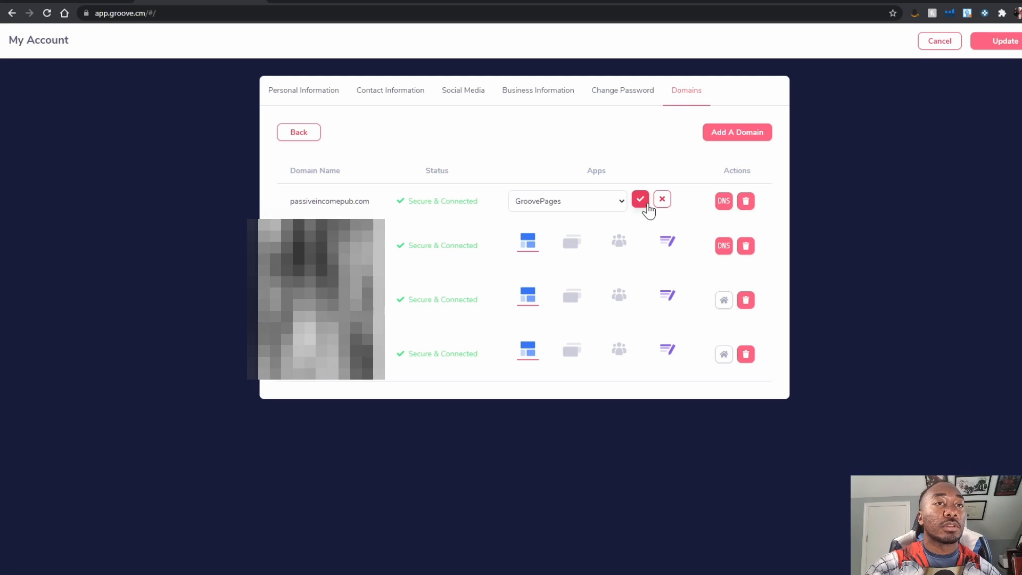
left_click(618, 199)
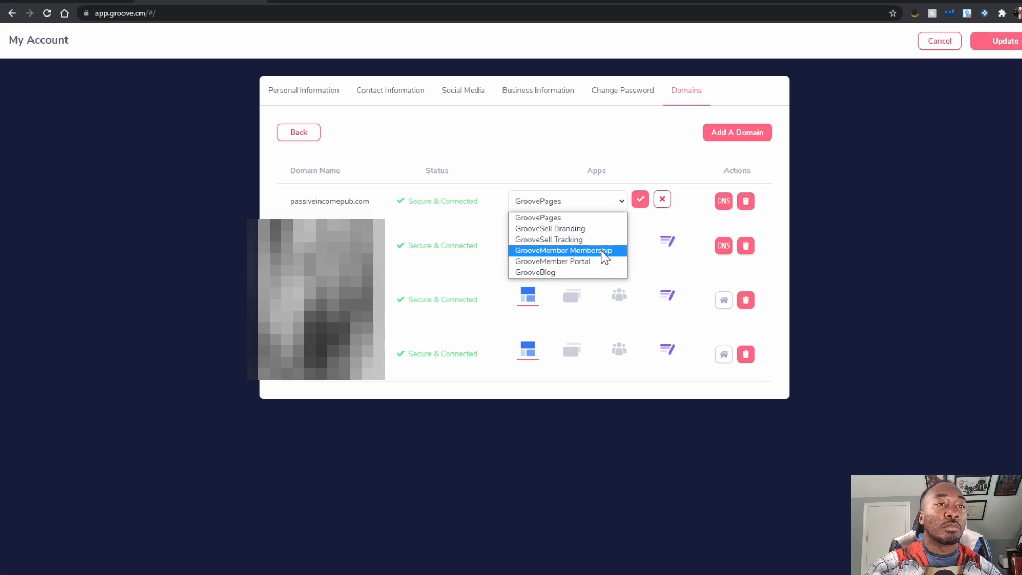
left_click(555, 218)
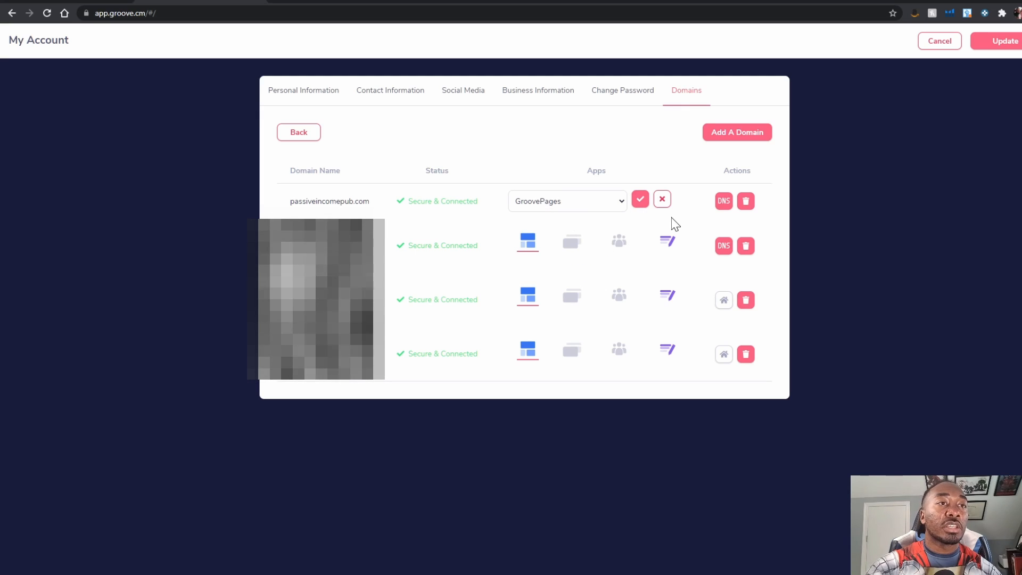
left_click(641, 200)
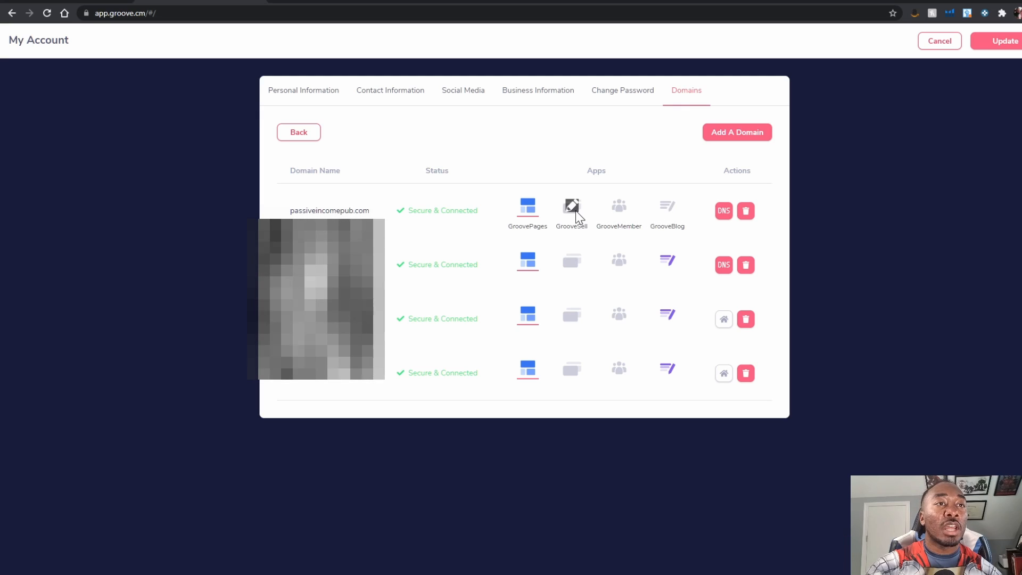
Add the GrooveBlog subdomain "class" to passiveincomepub.com and update the account.
left_click(669, 216)
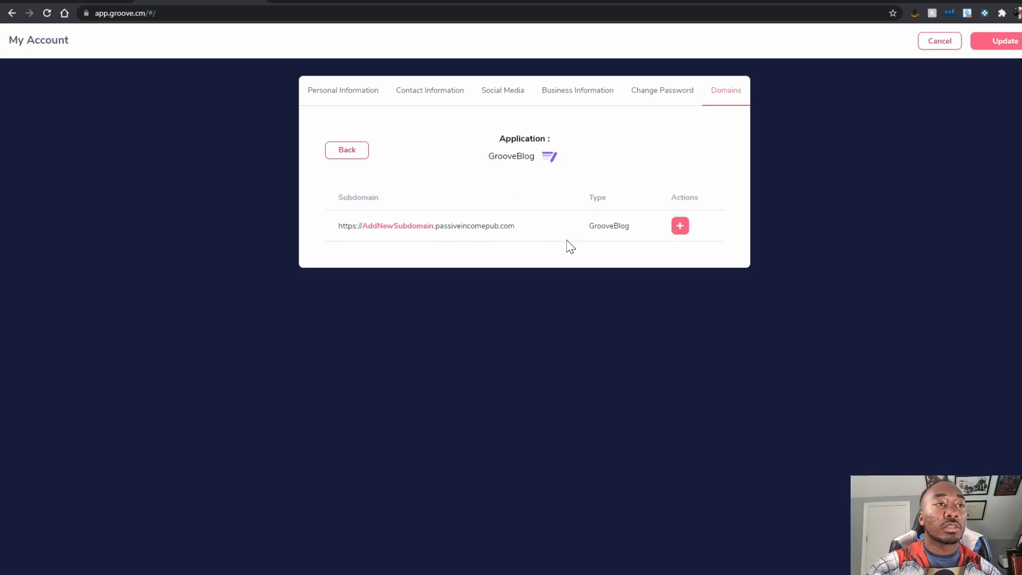
left_click(679, 228)
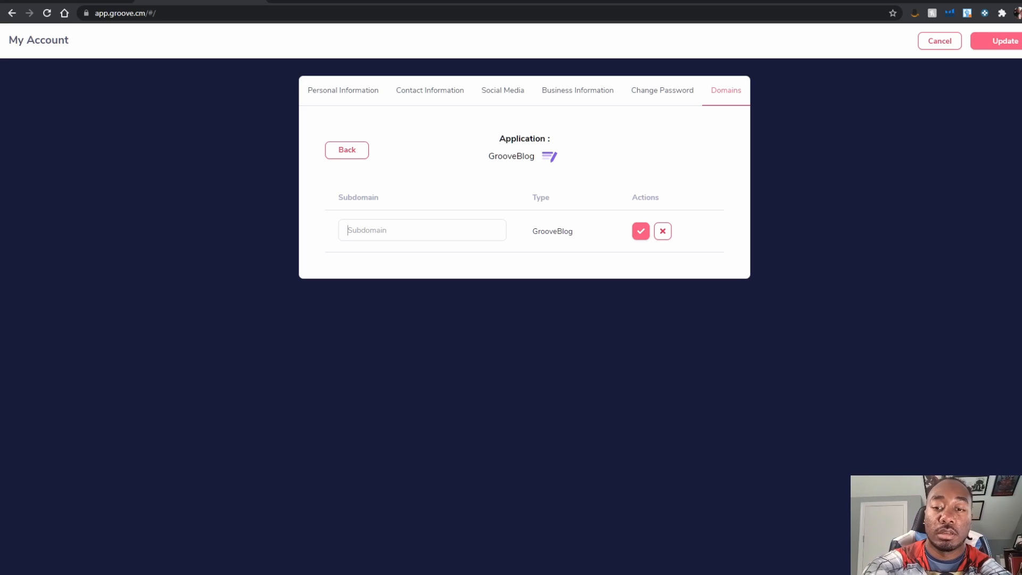
type("class")
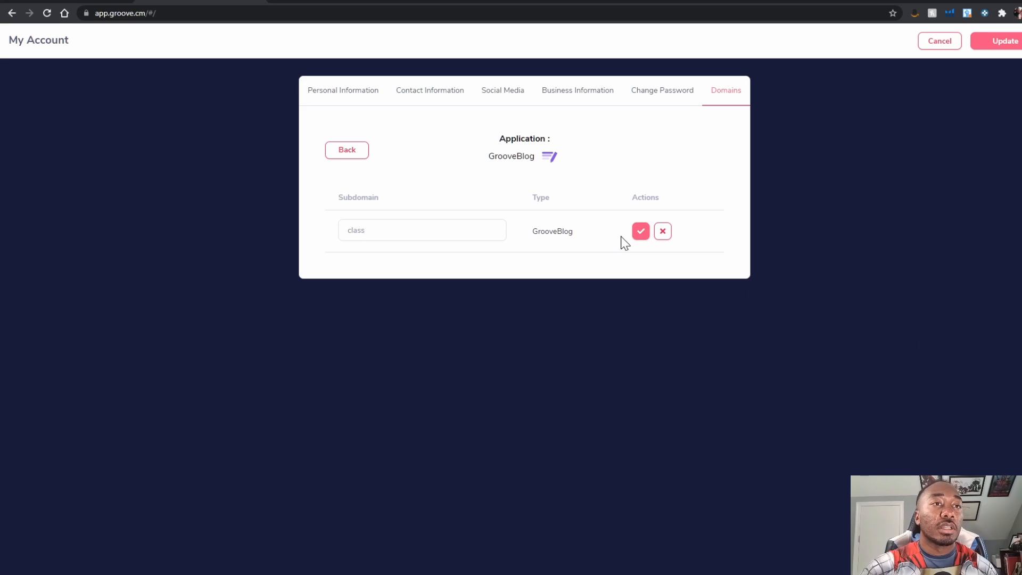
left_click(640, 232)
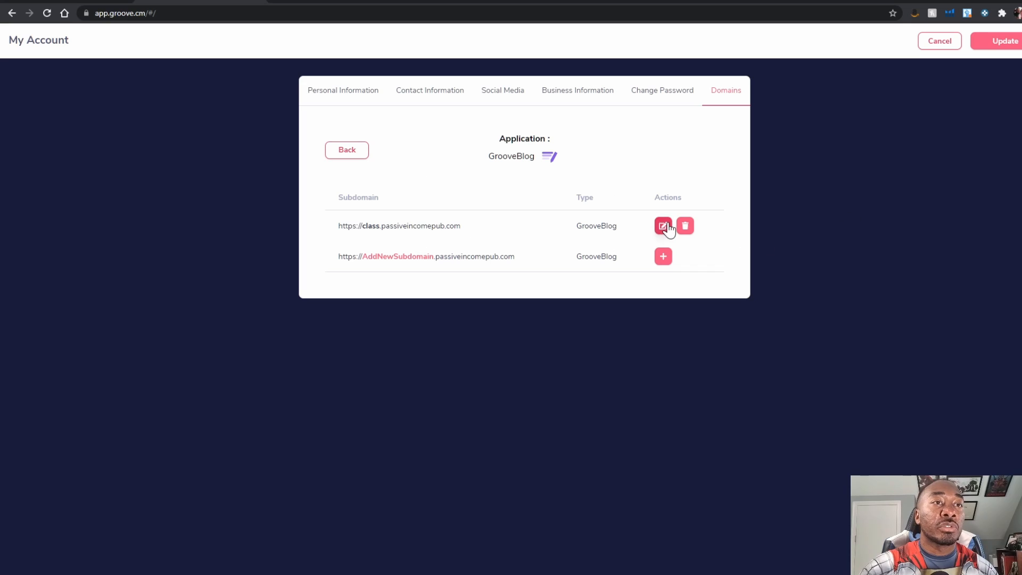
left_click(352, 151)
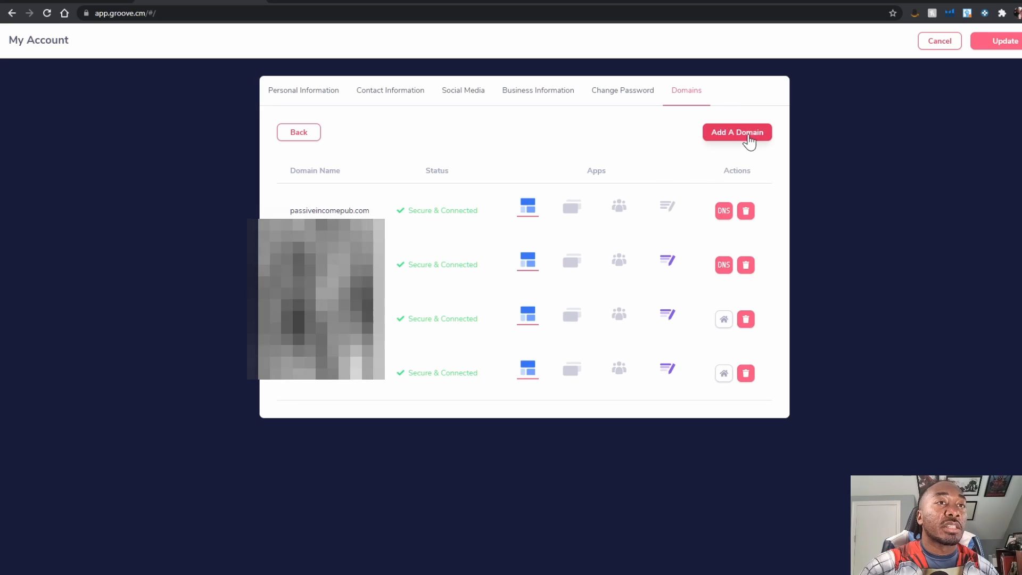
left_click(1005, 43)
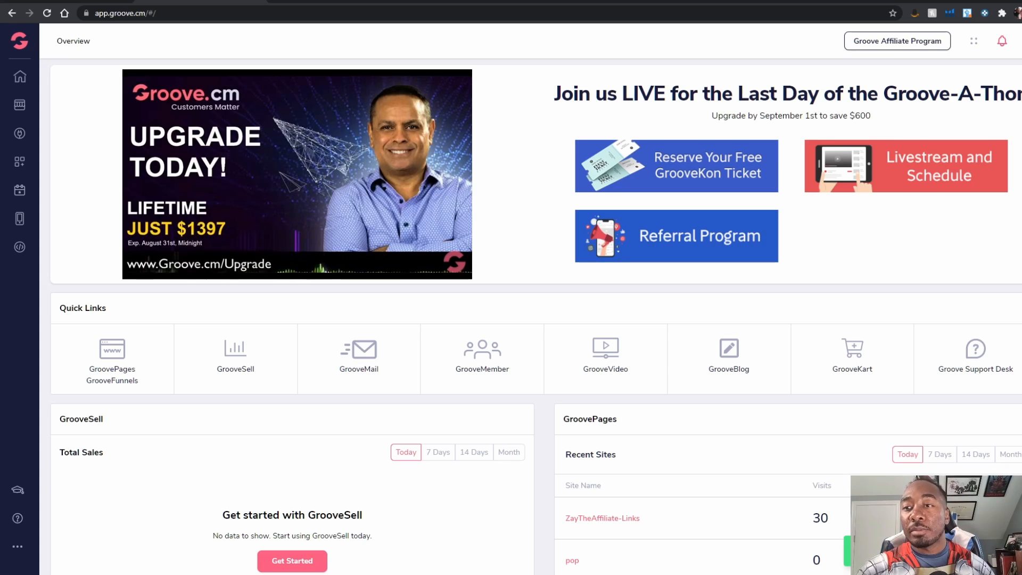
Switch to Alarms & Clock, move its window to the middle of the dashboard, and pause the stopwatch.
key("alt+Tab")
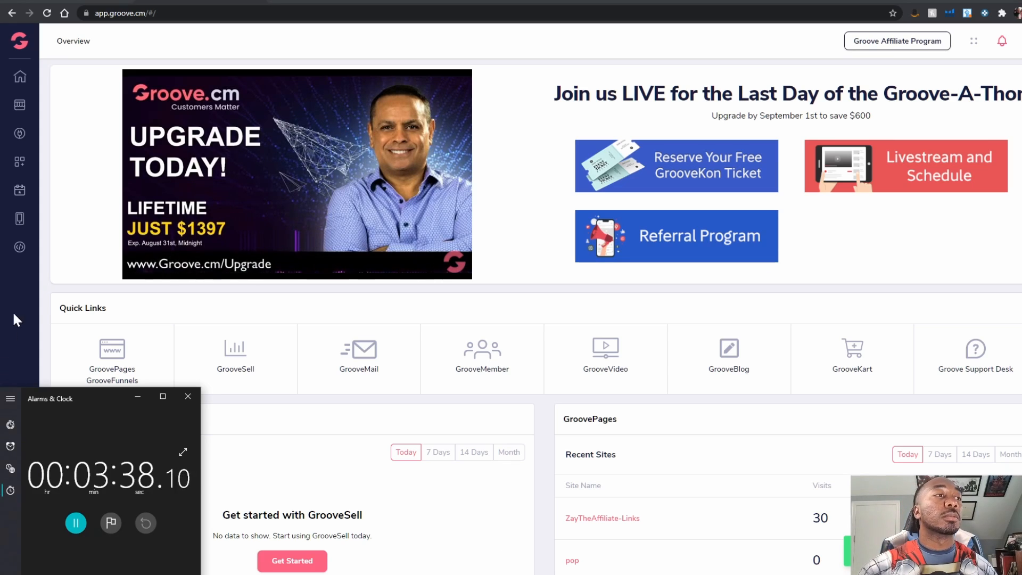
left_click_drag(103, 403, 586, 230)
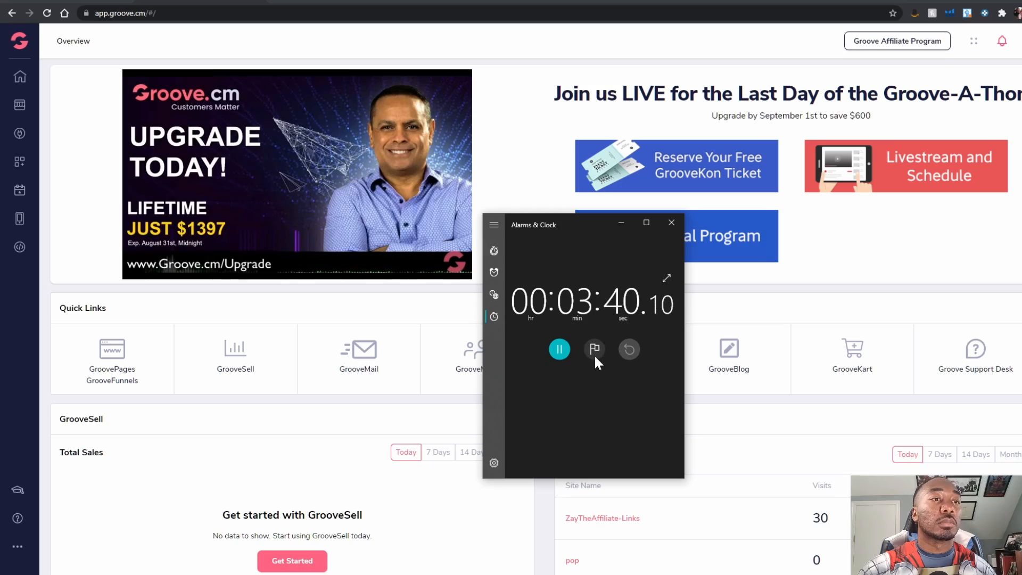
left_click(559, 349)
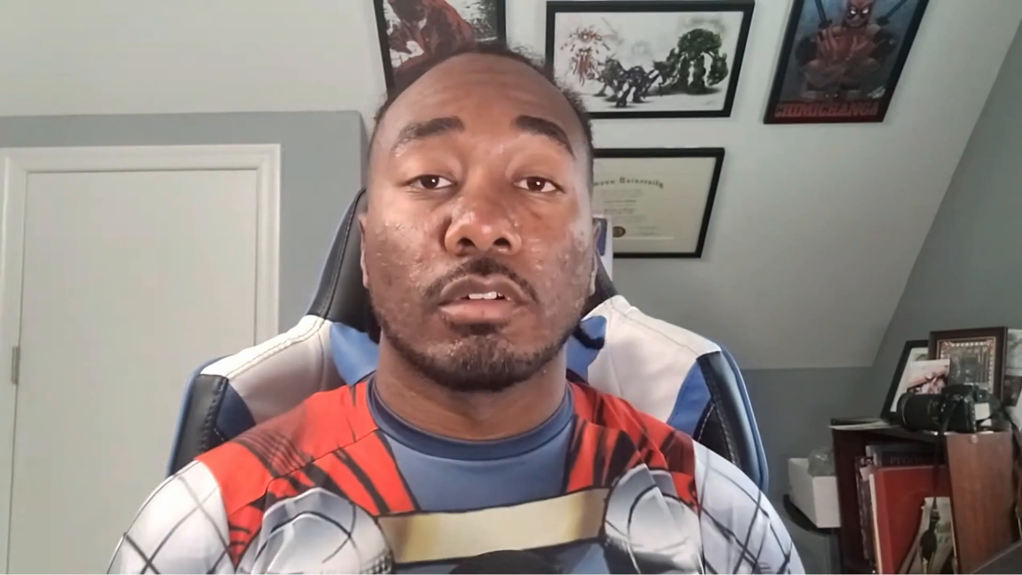